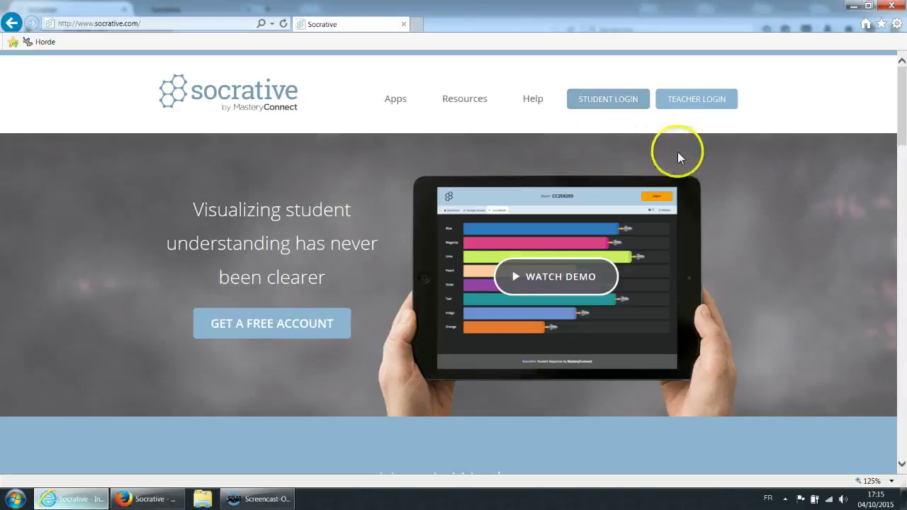
Switch to Firefox and compare the Socrative student login page with the teacher dashboard of the NAVALENGLISH room
click(718, 107)
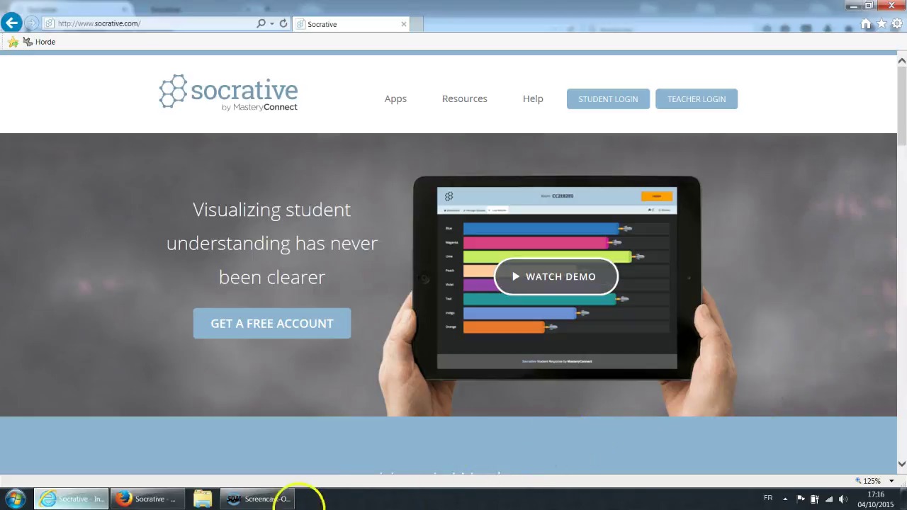
click(154, 501)
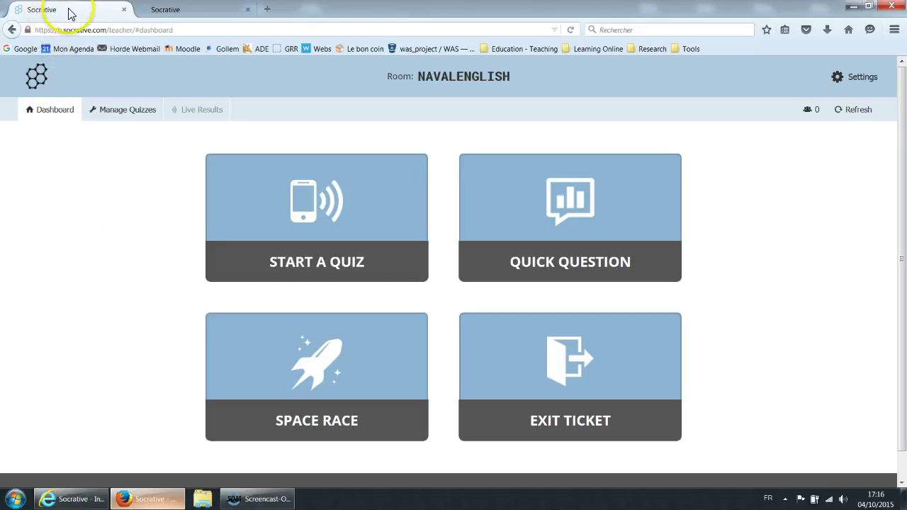
click(177, 13)
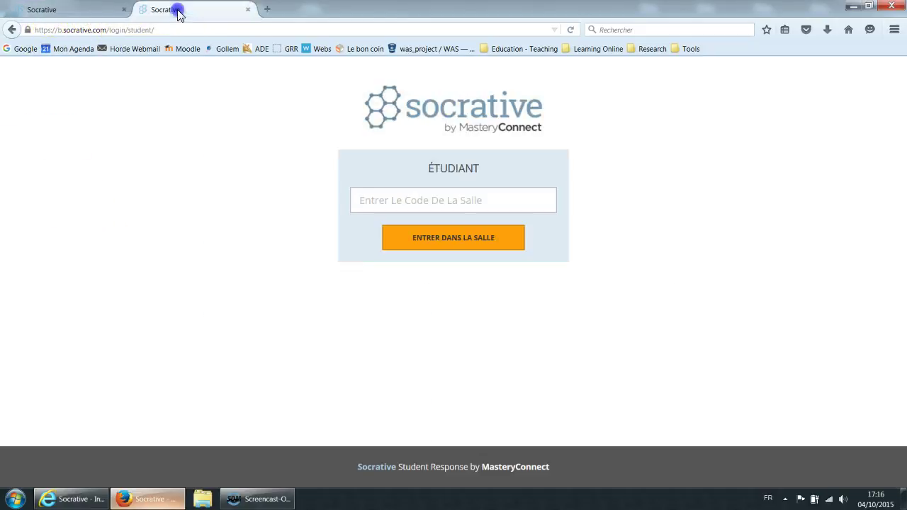
click(77, 10)
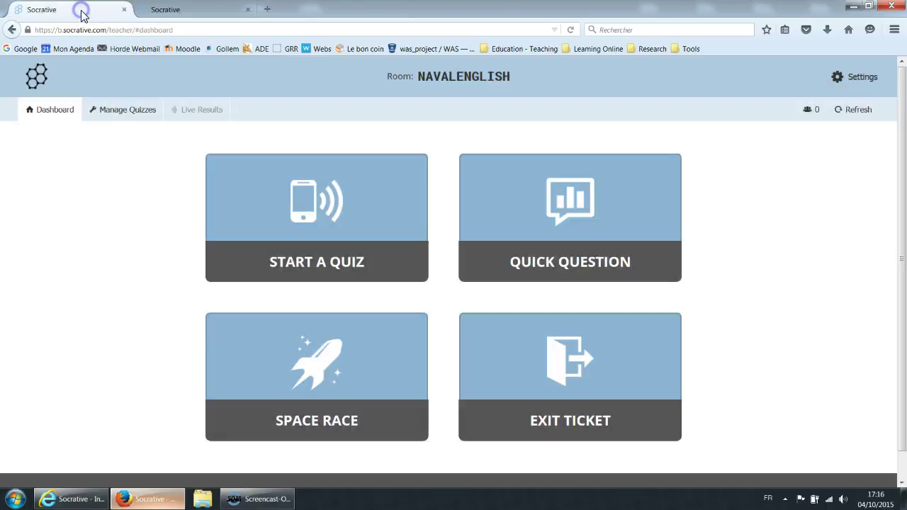
click(857, 84)
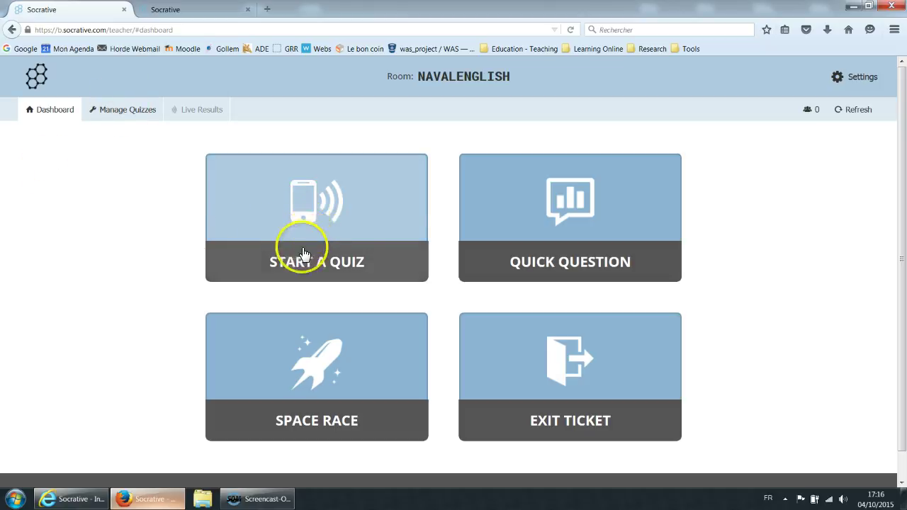
click(560, 246)
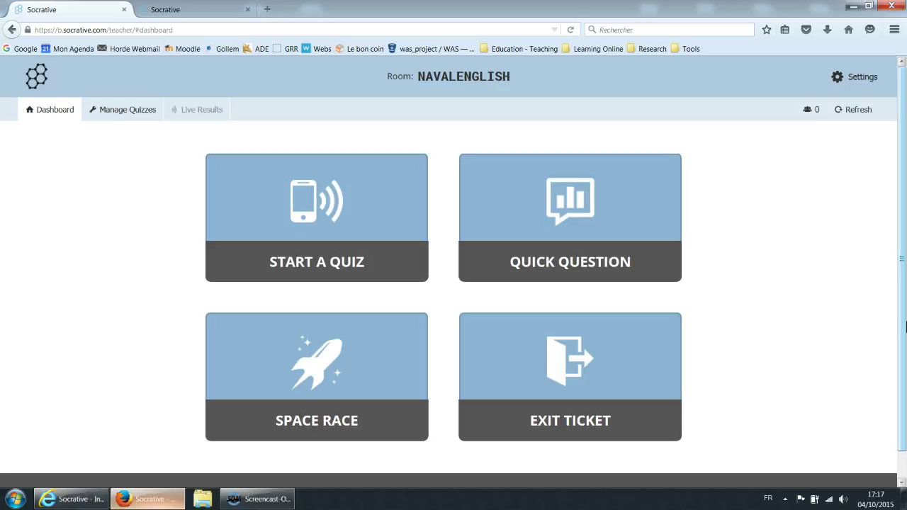
Open the saved quiz "On board a vessel" for editing from the teacher's quiz collection
click(123, 112)
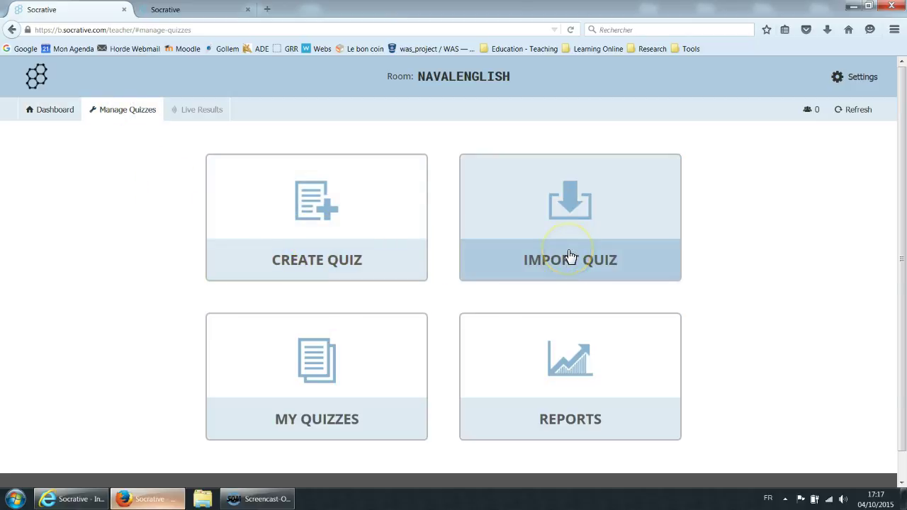
click(349, 380)
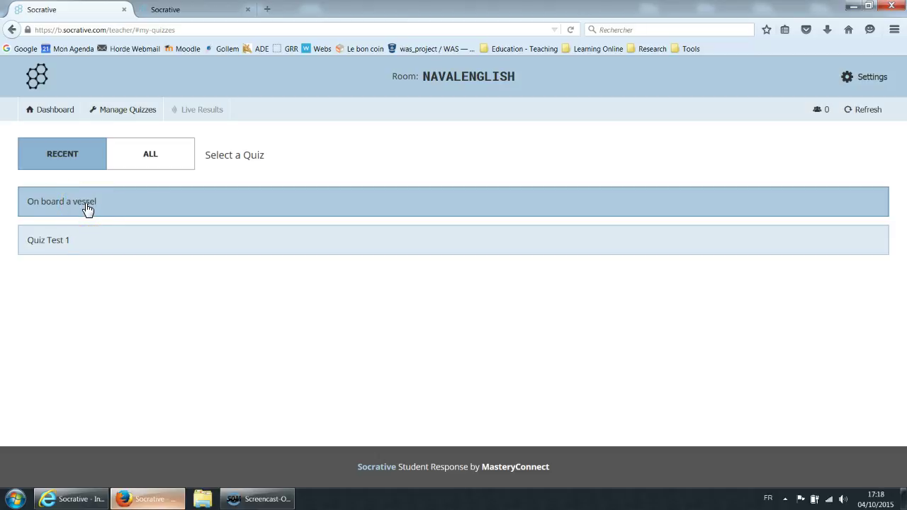
click(83, 206)
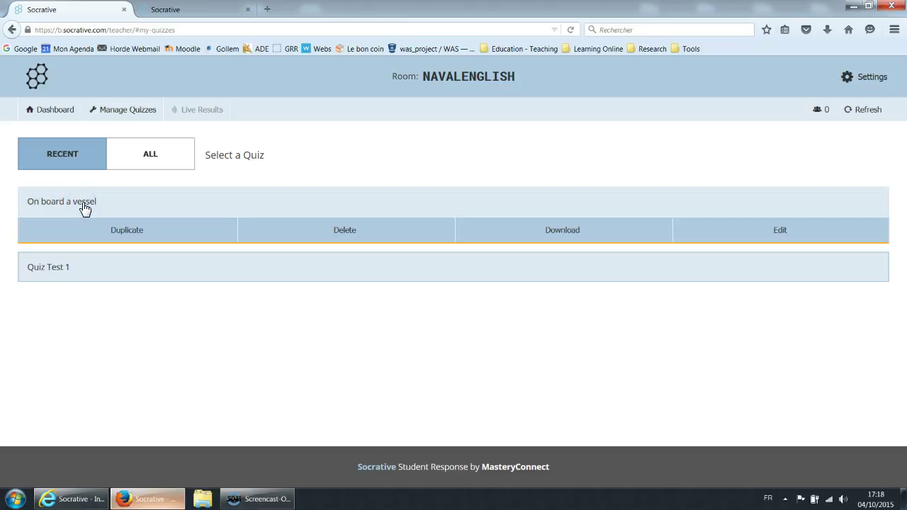
click(767, 239)
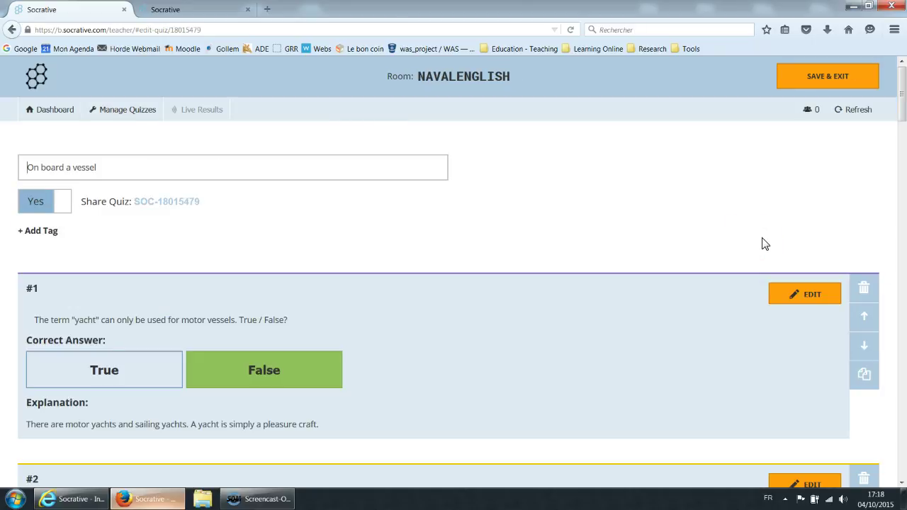
Review the quiz's sharing setting, its questions with answers and explanations, and the question types that can be added
click(472, 230)
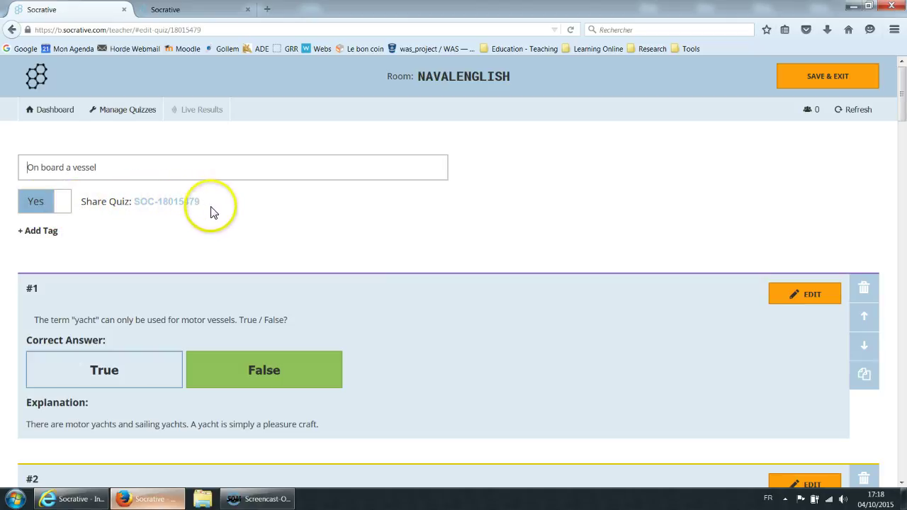
scroll(148, 245, down, 3)
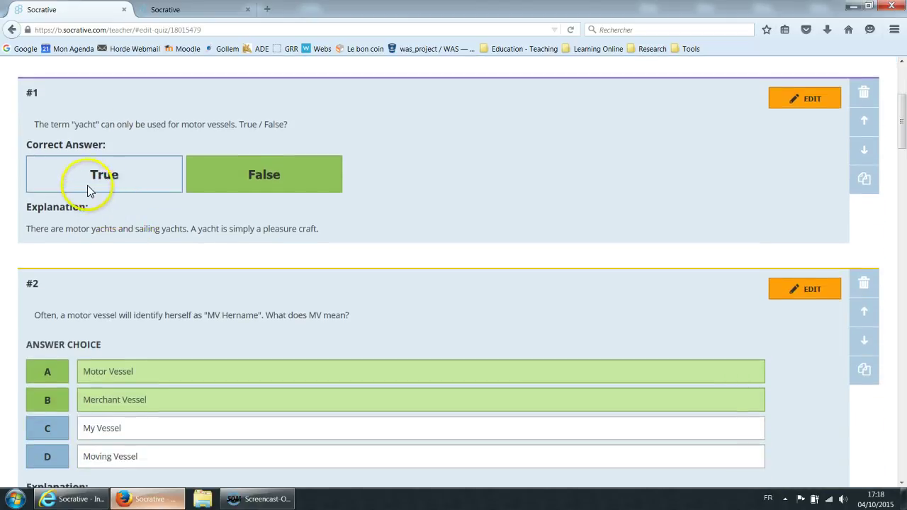
scroll(308, 283, up, 3)
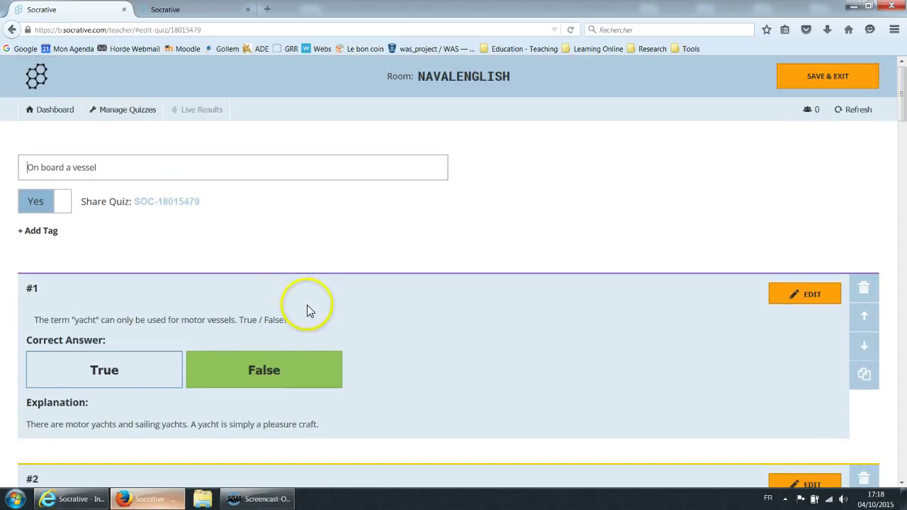
scroll(305, 304, down, 1)
scroll(302, 310, up, 1)
scroll(296, 316, down, 2)
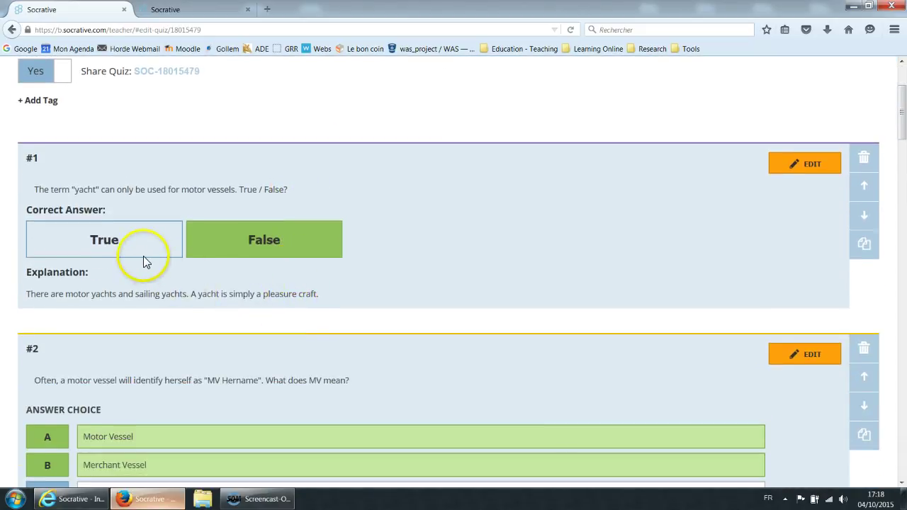
scroll(263, 314, down, 5)
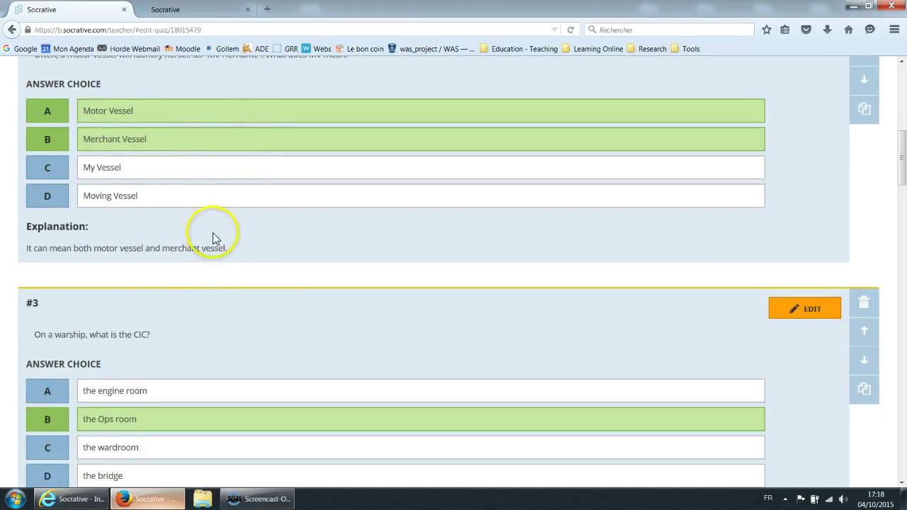
scroll(161, 287, down, 12)
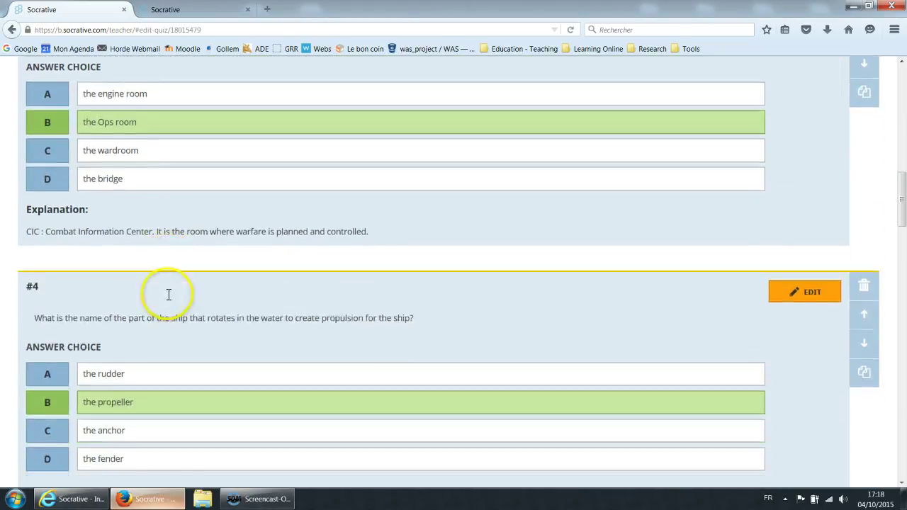
scroll(182, 303, down, 20)
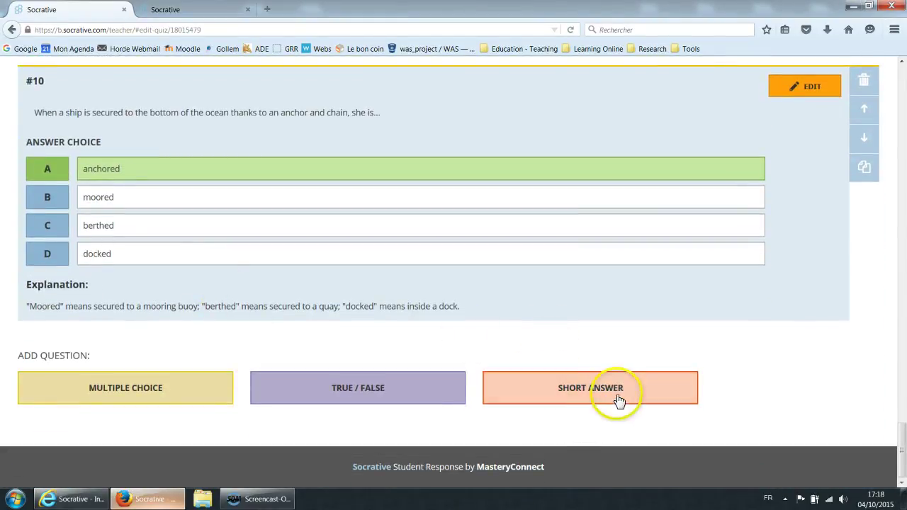
click(594, 401)
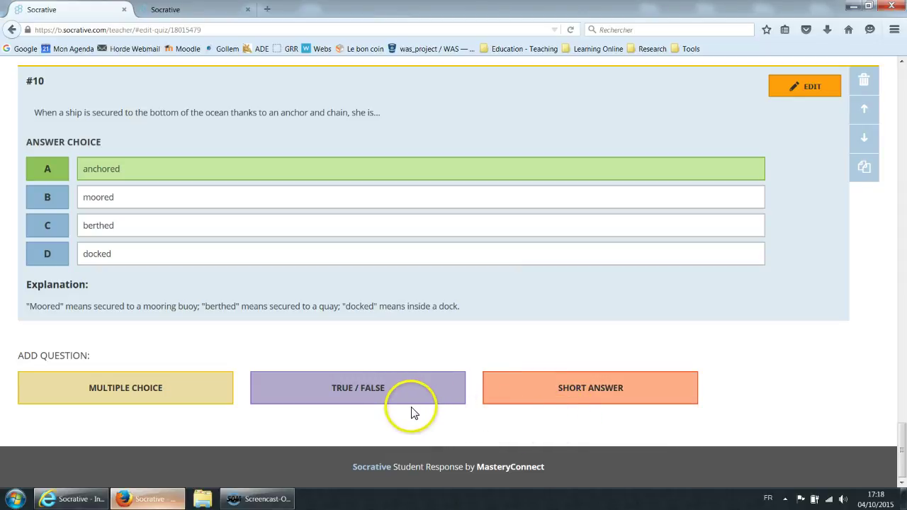
scroll(404, 410, up, 15)
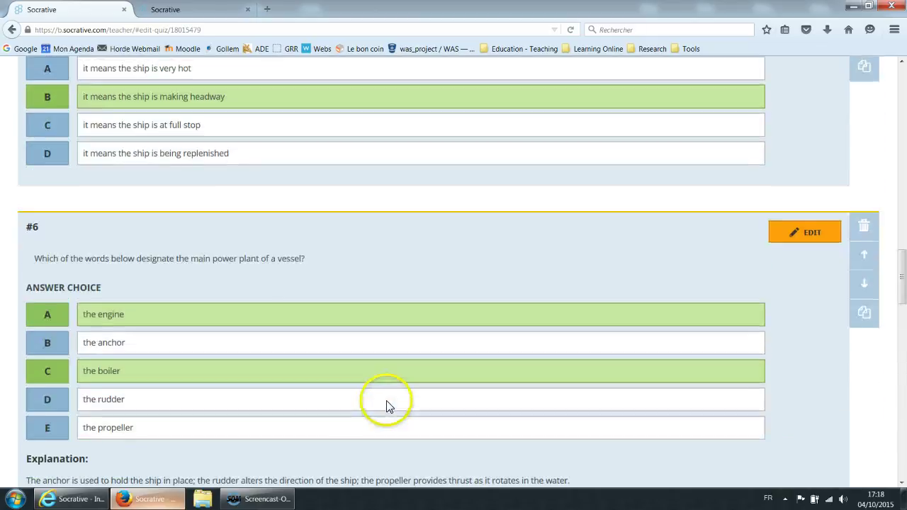
scroll(386, 406, down, 15)
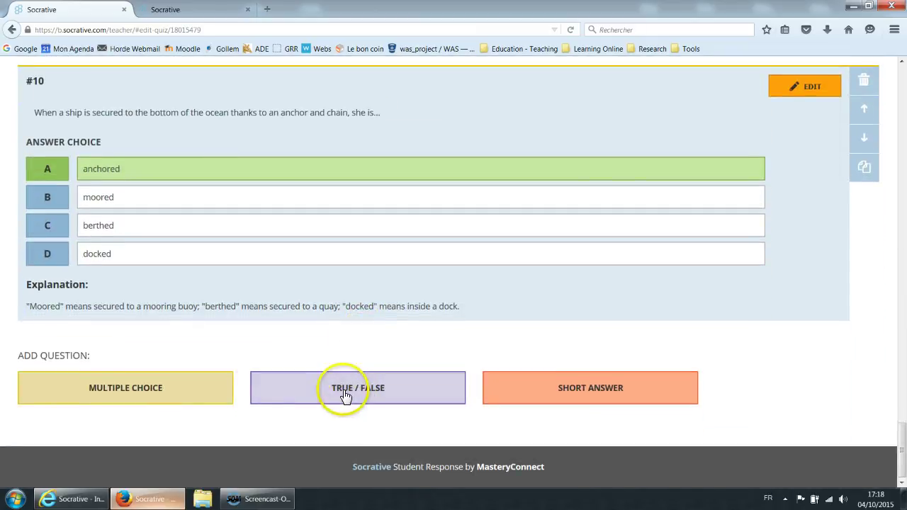
Add a blank multiple-choice question after question 10, look over its fields, and delete it again
click(145, 400)
scroll(163, 348, down, 3)
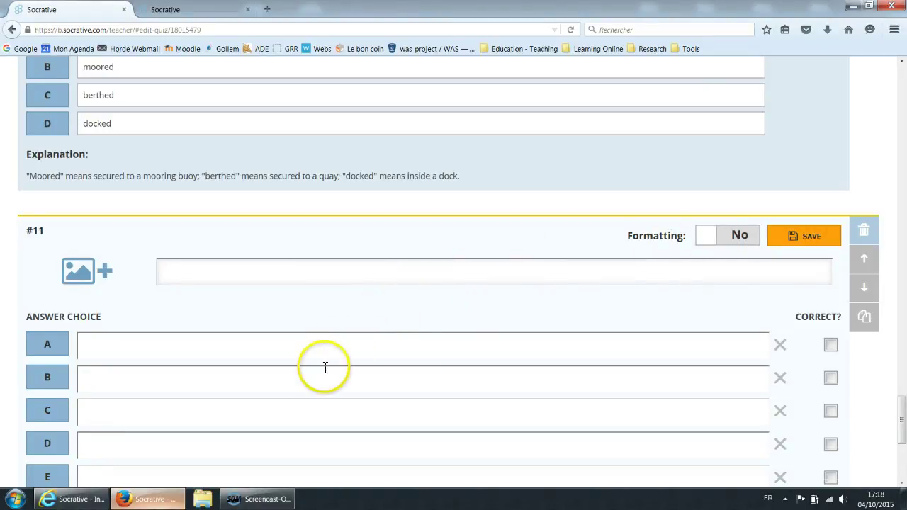
scroll(326, 367, down, 5)
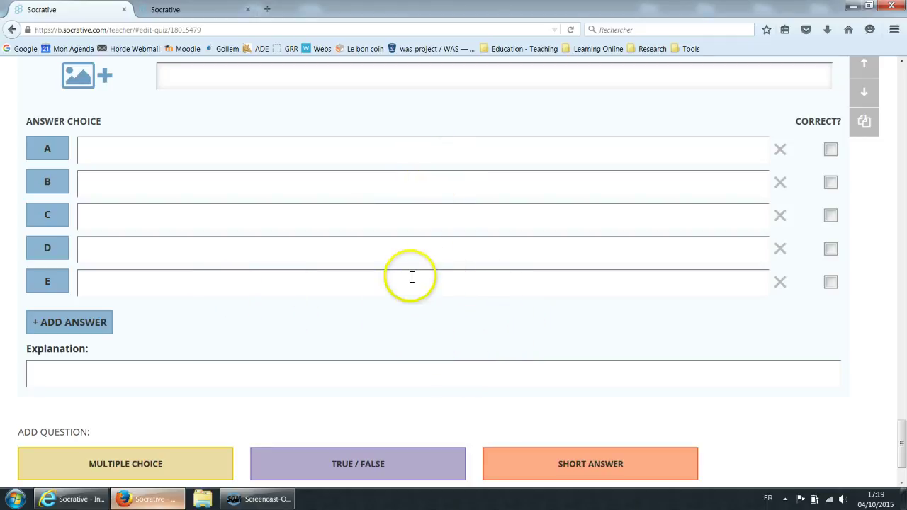
scroll(860, 172, up, 3)
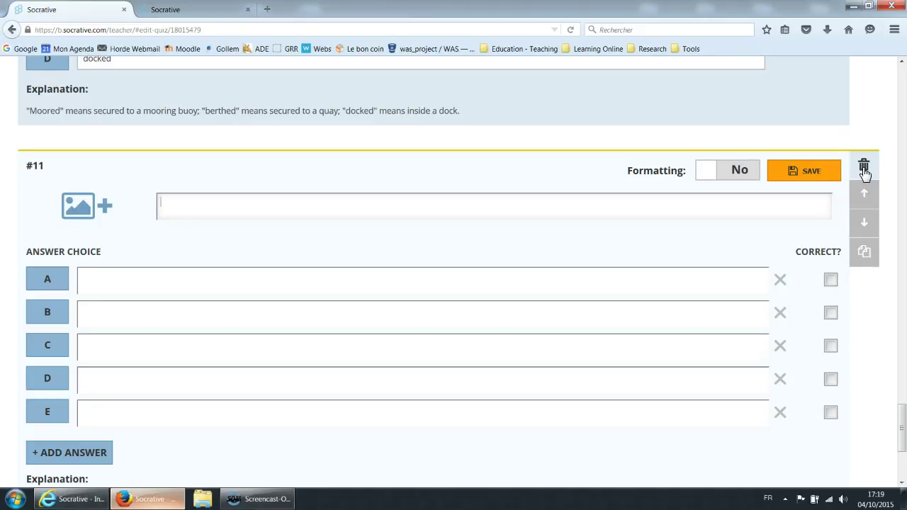
click(864, 171)
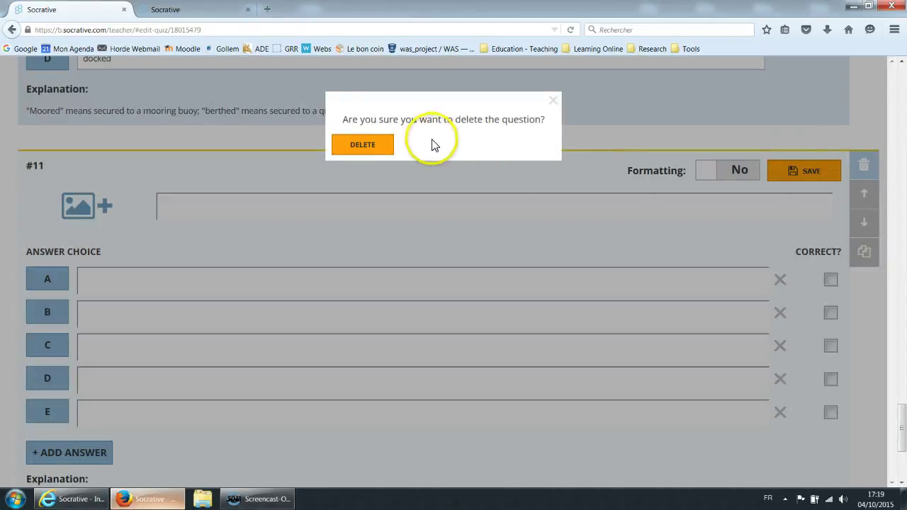
click(380, 146)
Save the "On board a vessel" quiz and exit its editor to return to the dashboard
scroll(394, 248, up, 8)
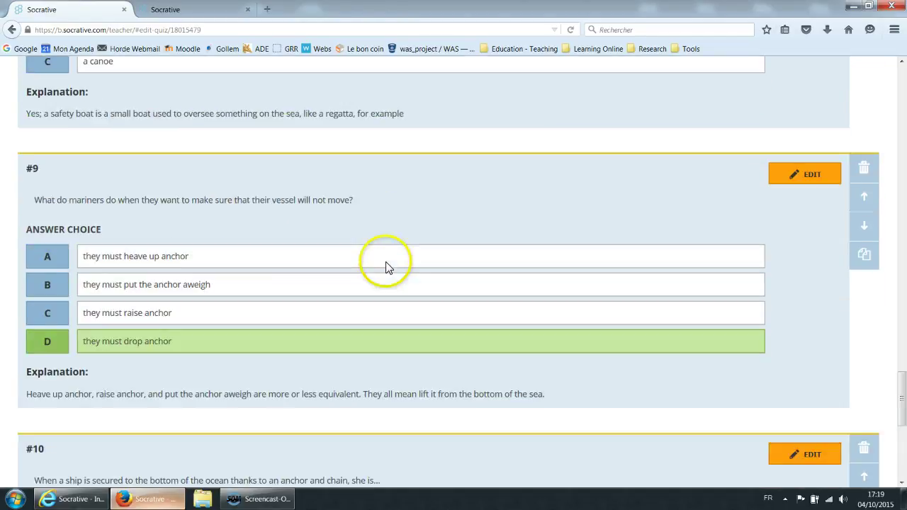
scroll(355, 270, up, 20)
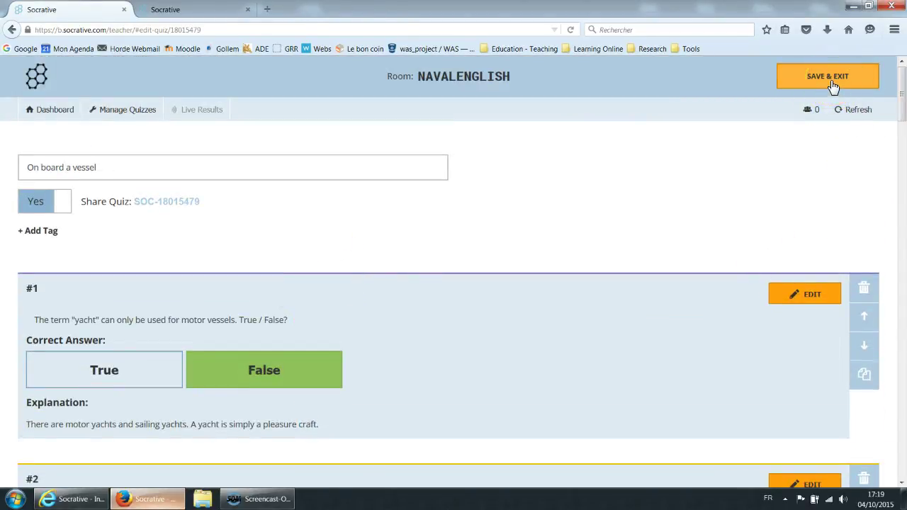
click(828, 78)
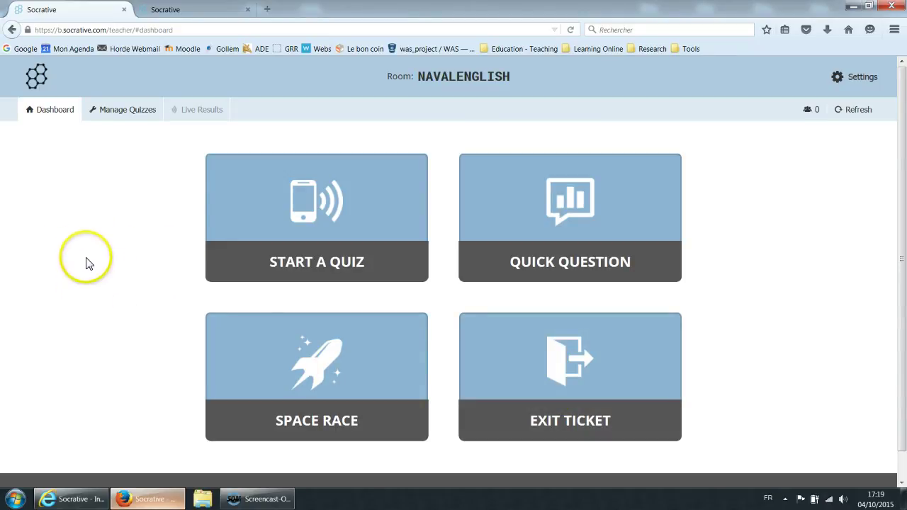
Start the quiz "On board a vessel" as a Teacher Paced activity, keeping its default additional settings
click(320, 223)
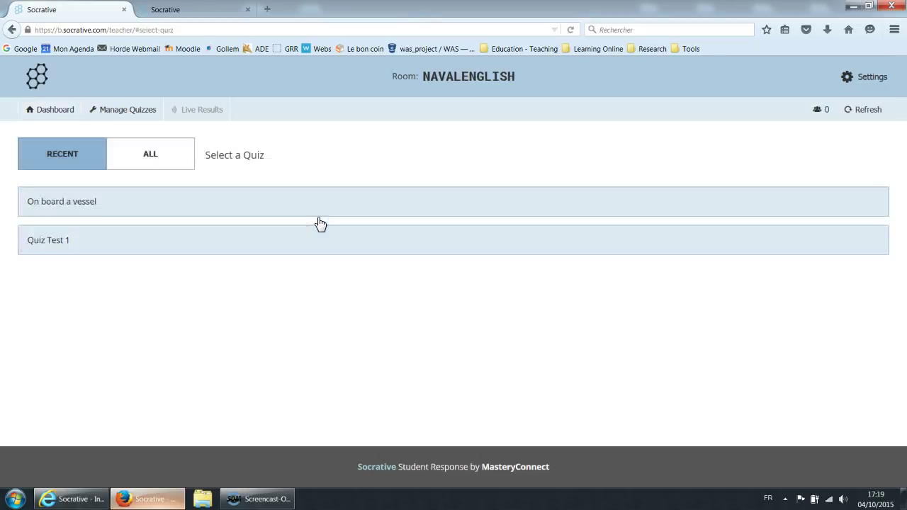
click(73, 207)
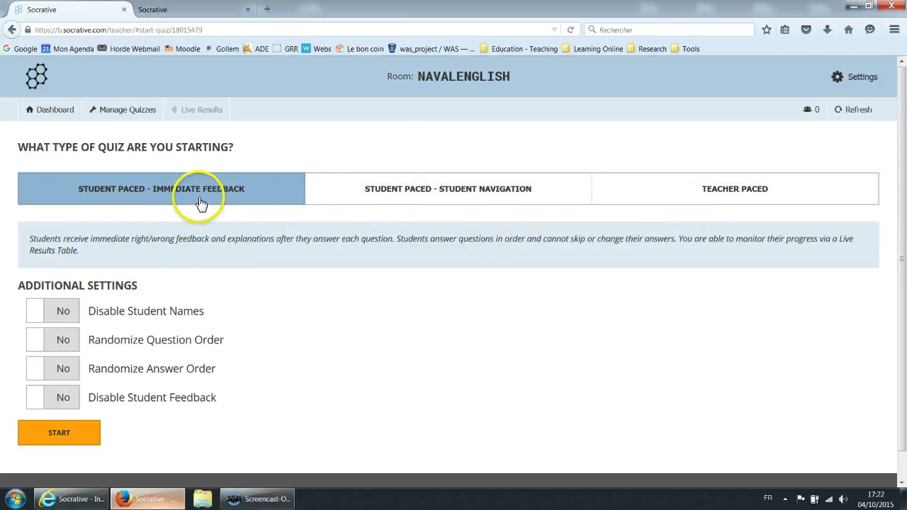
click(716, 197)
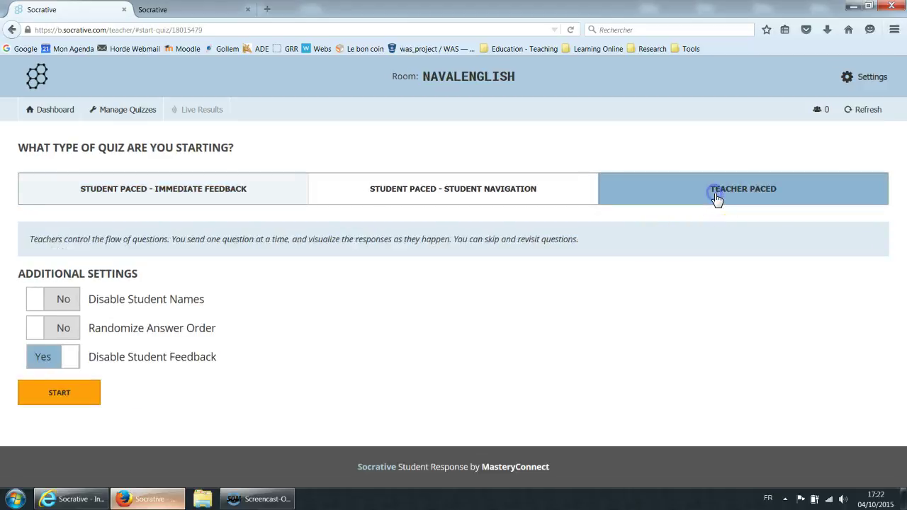
click(60, 397)
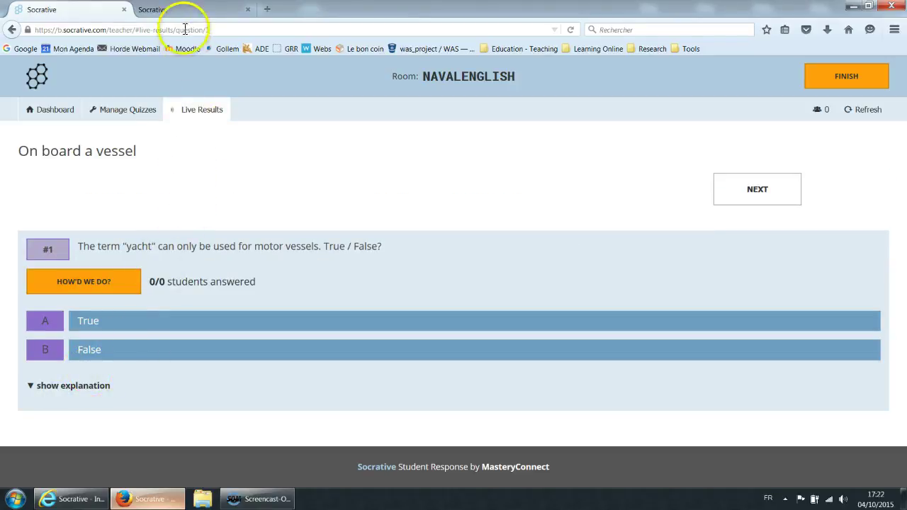
Join the running quiz on the student page by entering the student's name
click(177, 9)
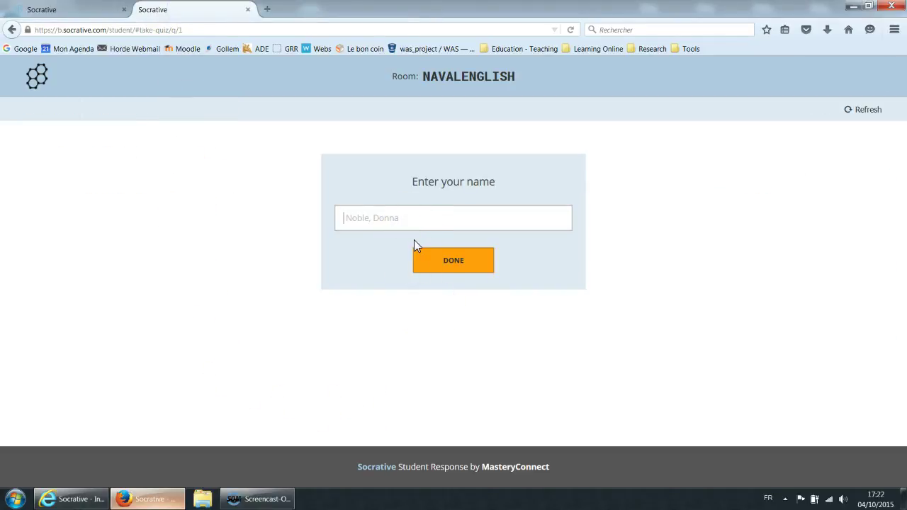
text(Alcino)
click(441, 264)
Answer False to the question about the term "yacht" and submit the answer
click(273, 198)
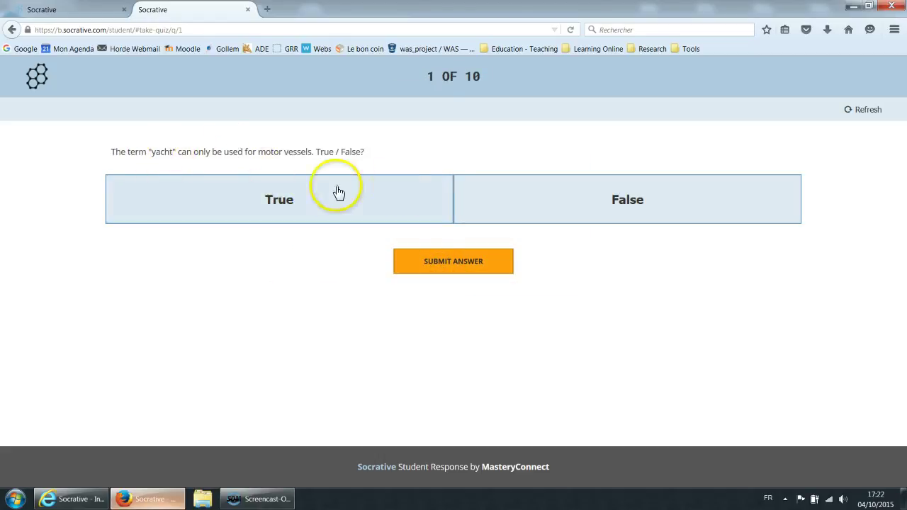
click(578, 206)
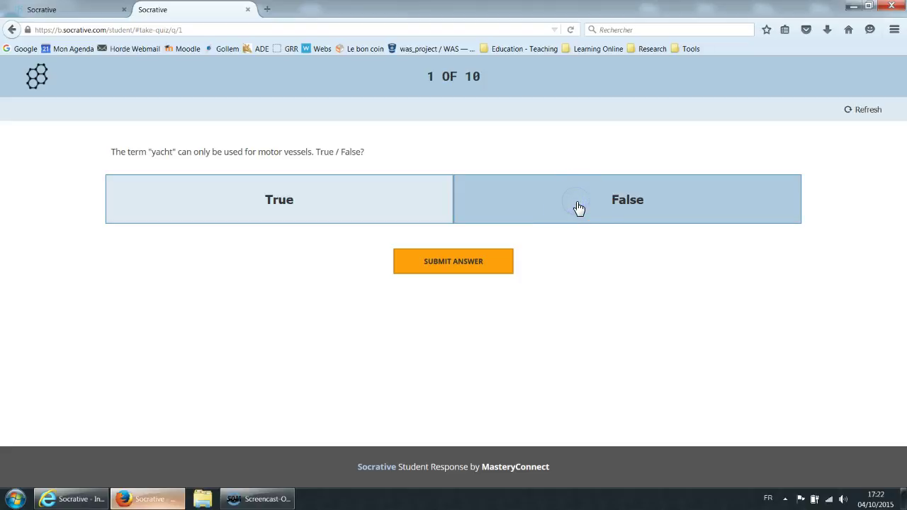
click(470, 263)
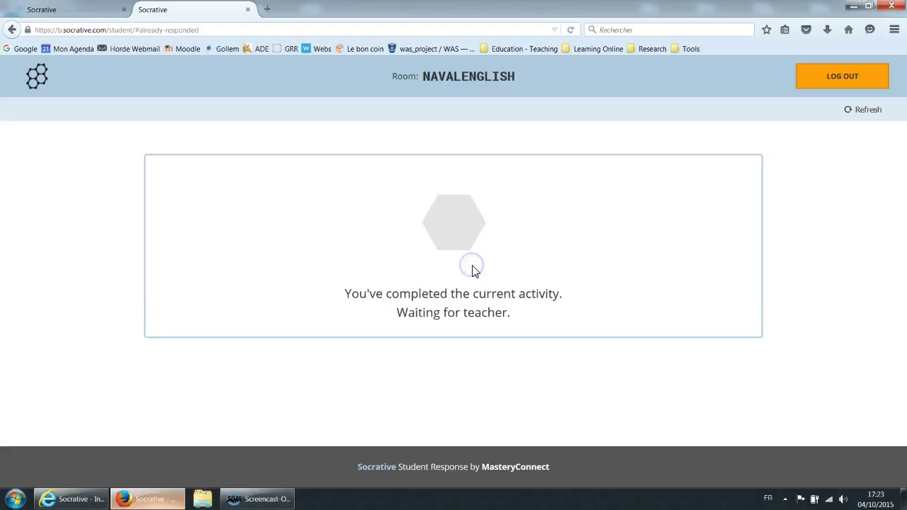
Show the class results for question 1 on the teacher's live results page and expand its explanation
key(ctrl+Tab)
click(111, 285)
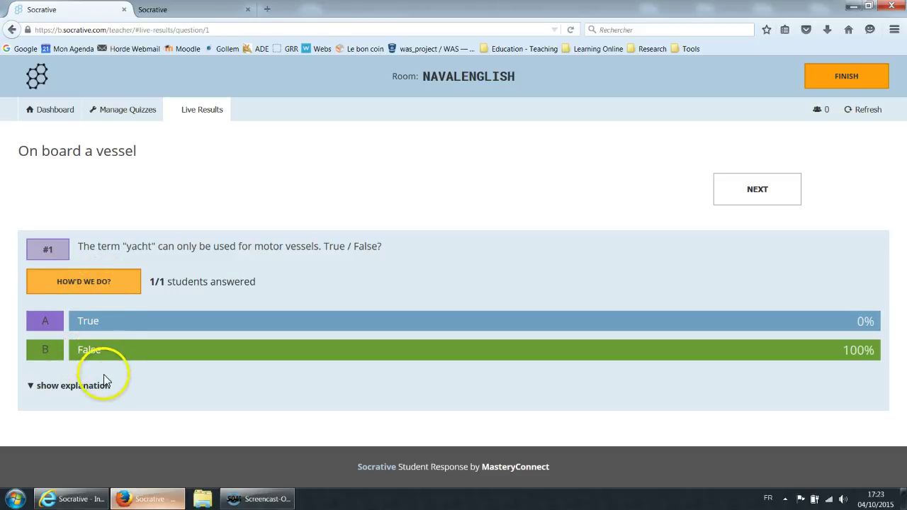
click(61, 390)
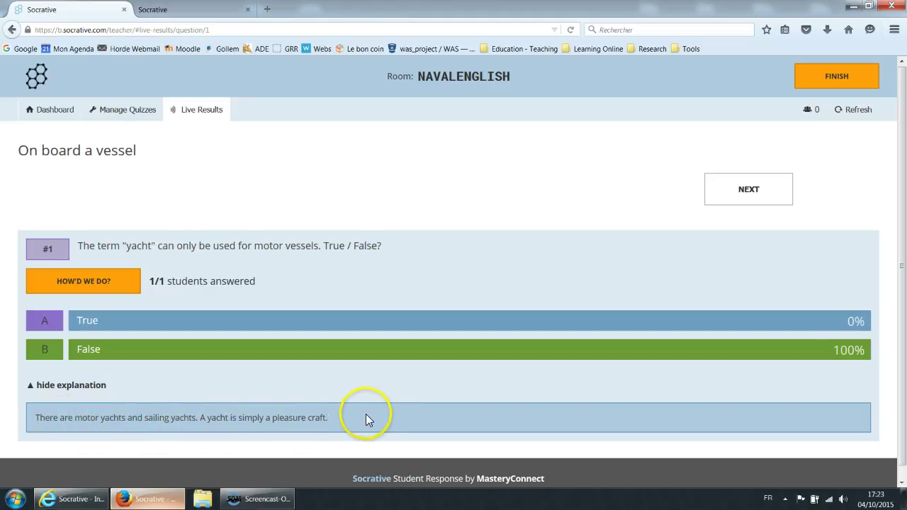
Advance the teacher-paced quiz to question 2, check it on the student page and return to the teacher page
click(749, 195)
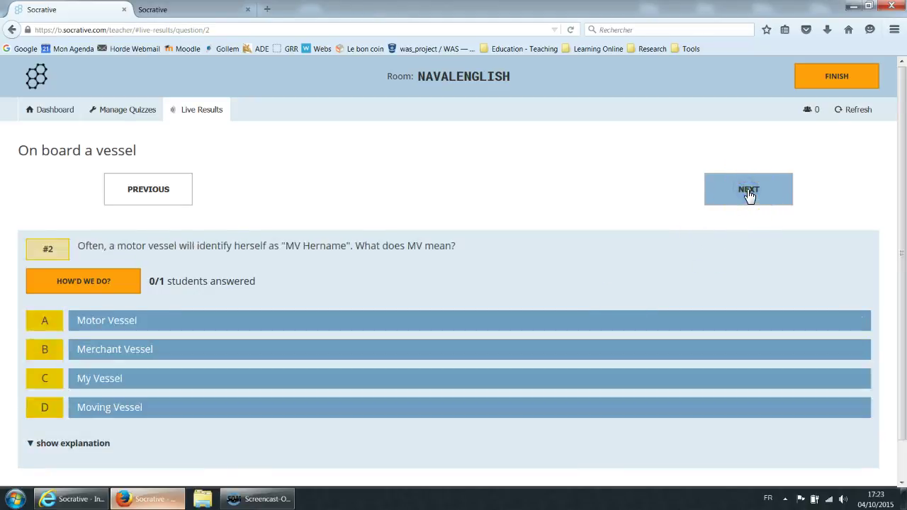
click(177, 10)
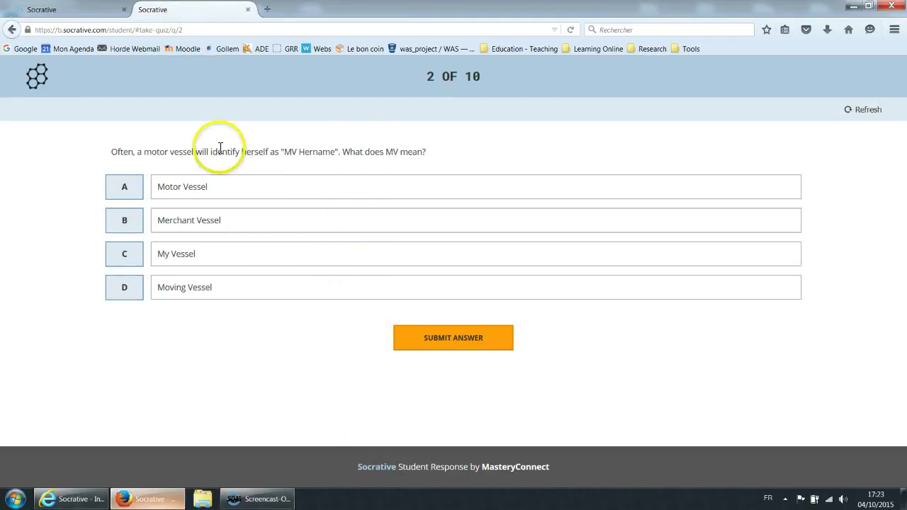
key(ctrl+Tab)
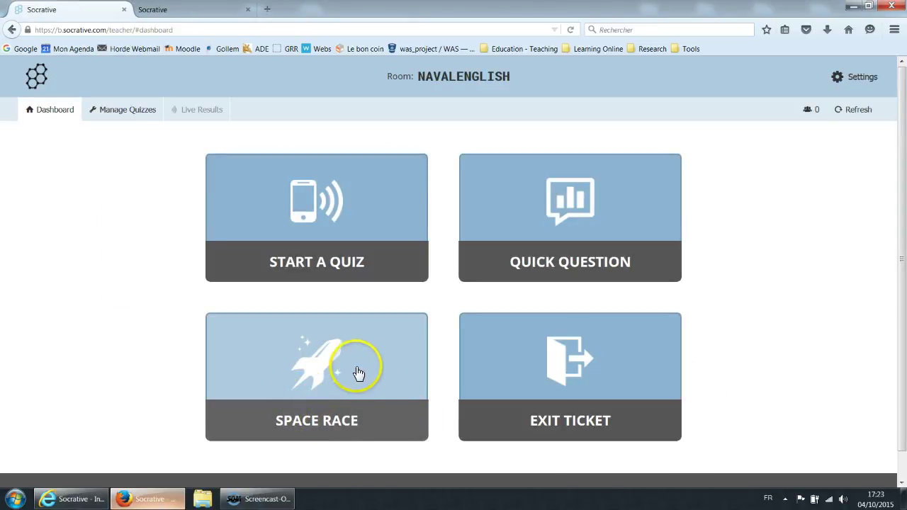
Set up a Space Race with the quiz "On board a vessel" and 4 teams
click(338, 380)
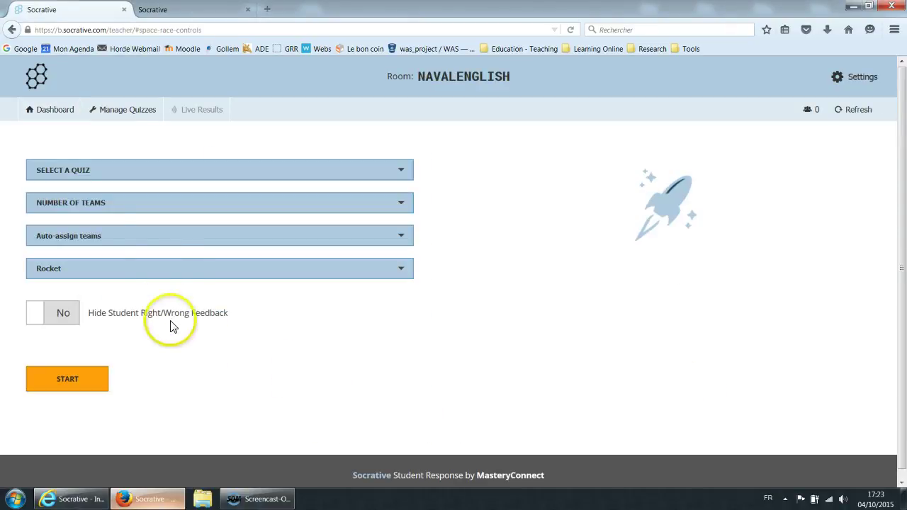
click(138, 174)
click(125, 194)
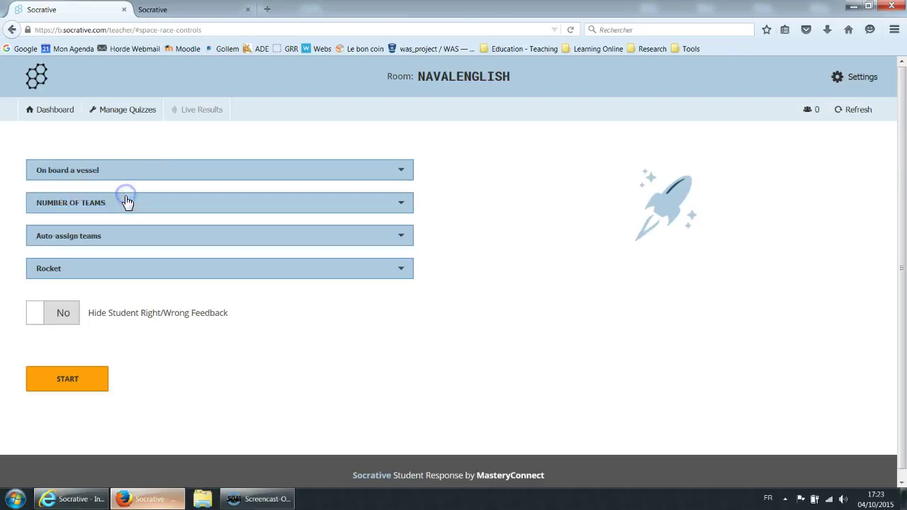
click(121, 207)
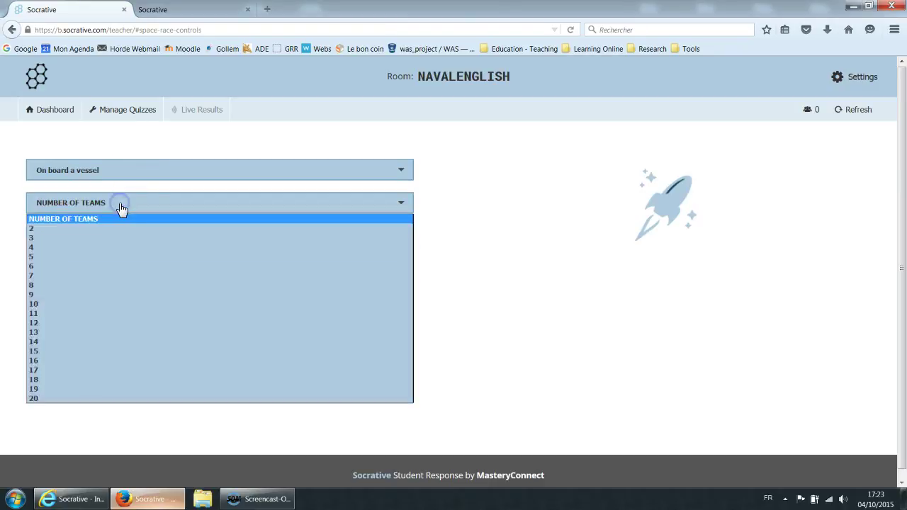
click(104, 248)
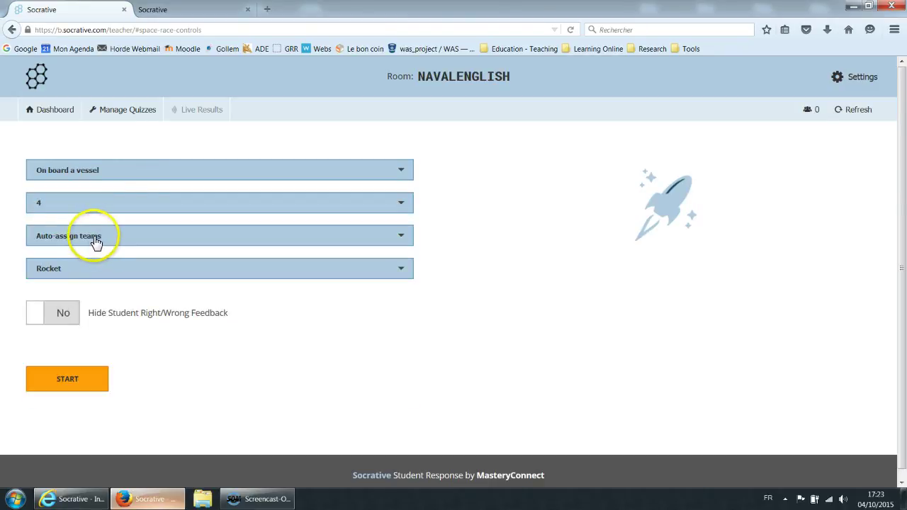
Keep Auto-assign teams, choose the Spaceship icon, hide student right/wrong feedback and start the Space Race
click(406, 238)
click(399, 240)
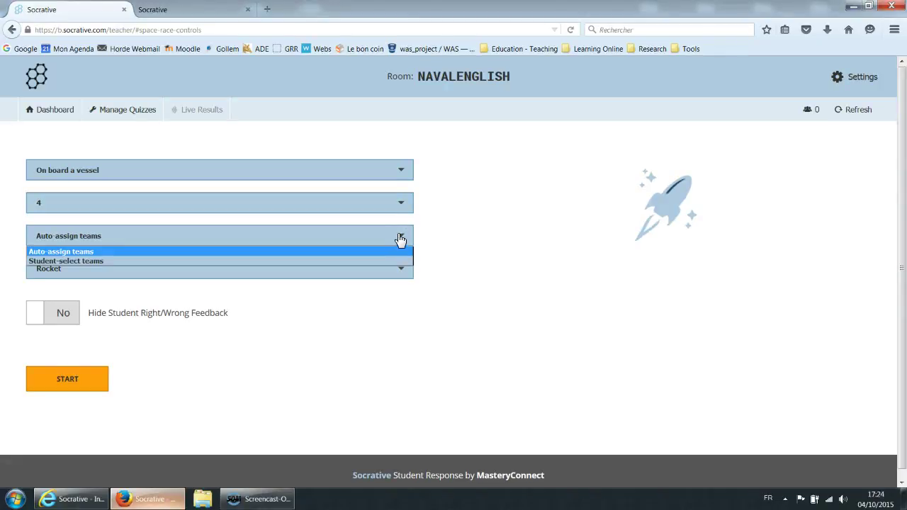
click(396, 240)
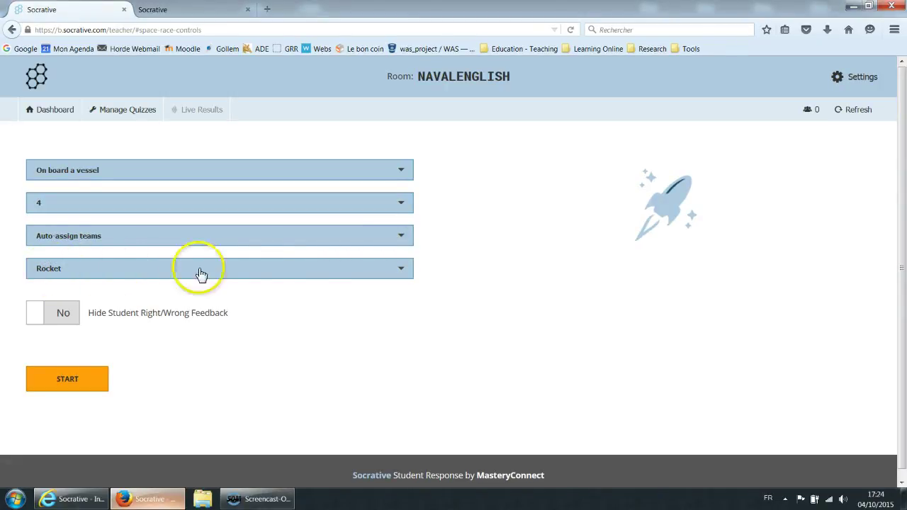
click(60, 277)
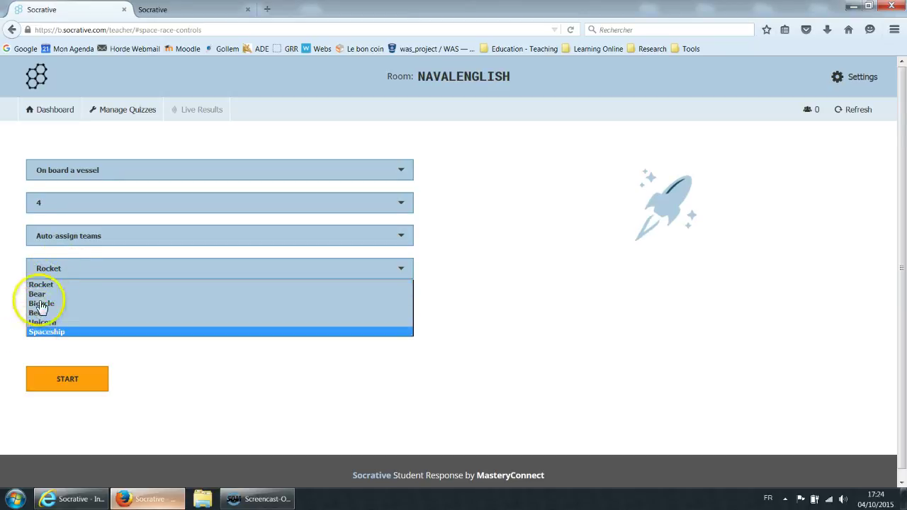
click(46, 332)
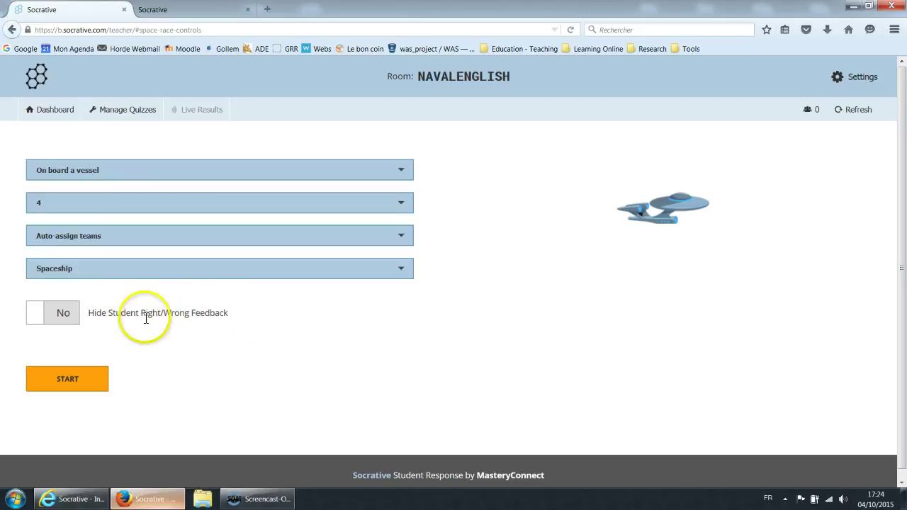
click(58, 313)
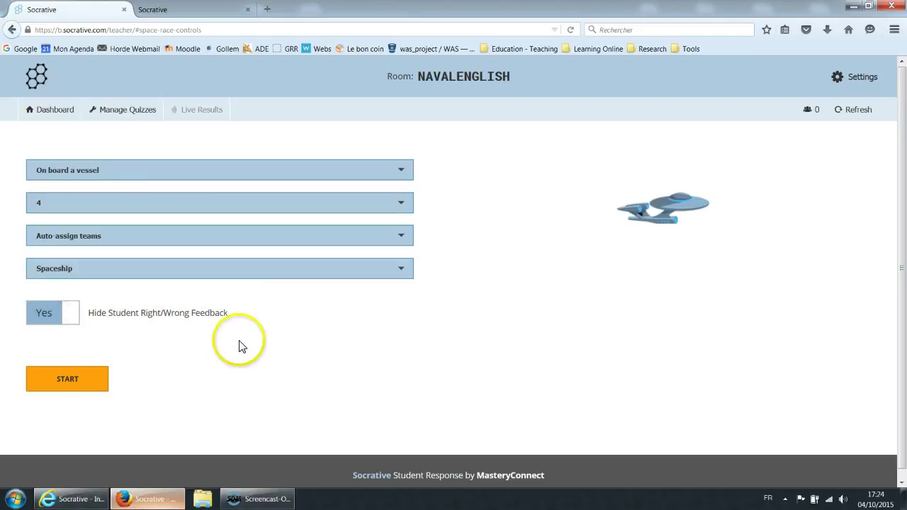
click(83, 385)
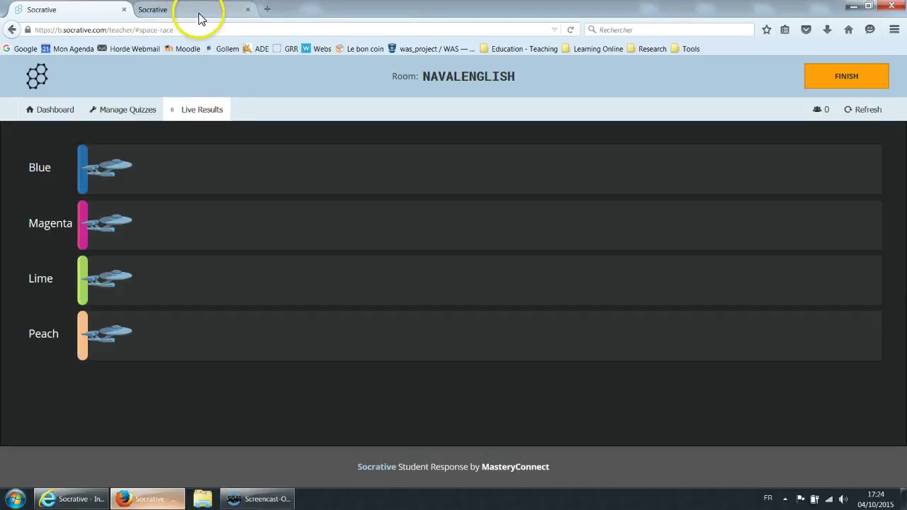
Join the Space Race on the student page with the prefilled student name and answer False to the "yacht" question
click(198, 12)
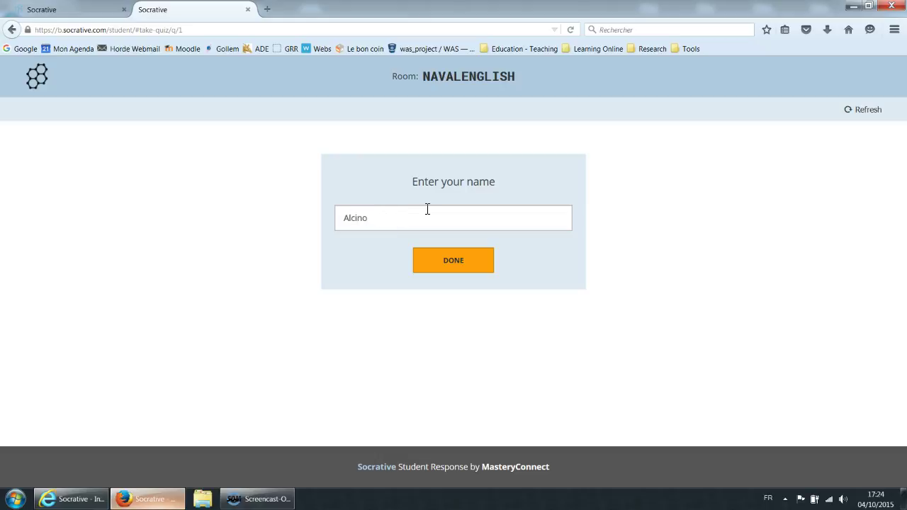
key(Return)
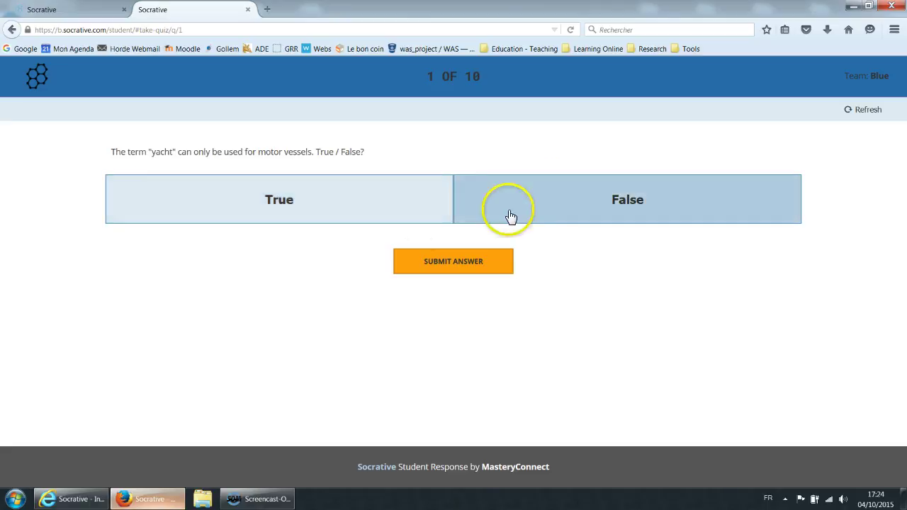
click(535, 200)
click(85, 12)
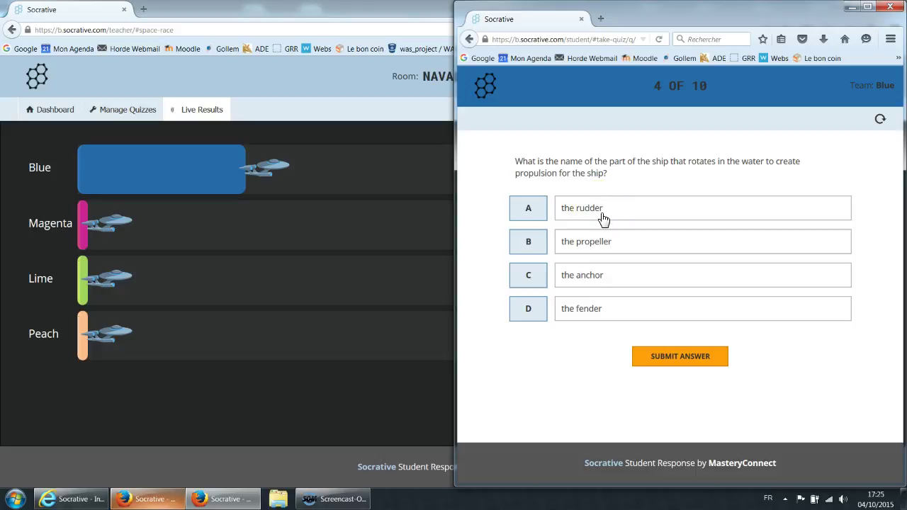
Answer questions 4 to 6 as the student with "the propeller", "it means the ship is making headway" and "the rudder"
click(600, 241)
click(685, 361)
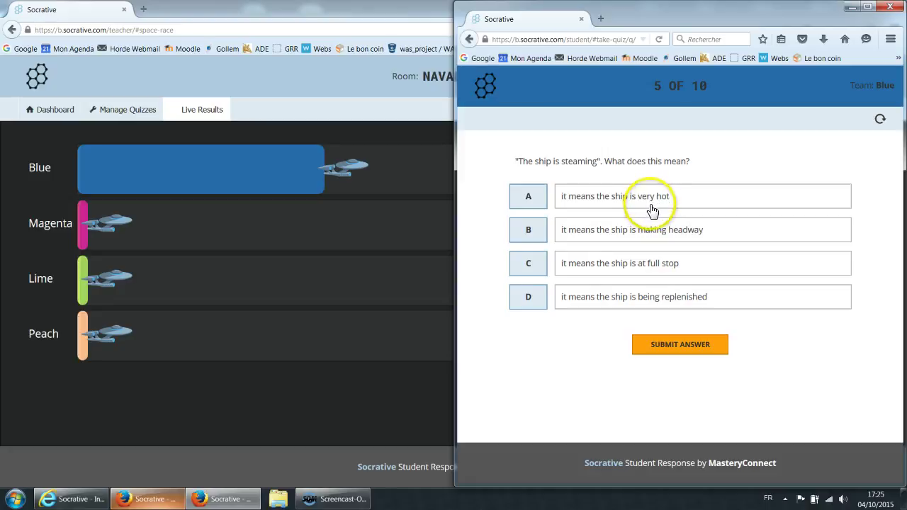
click(647, 229)
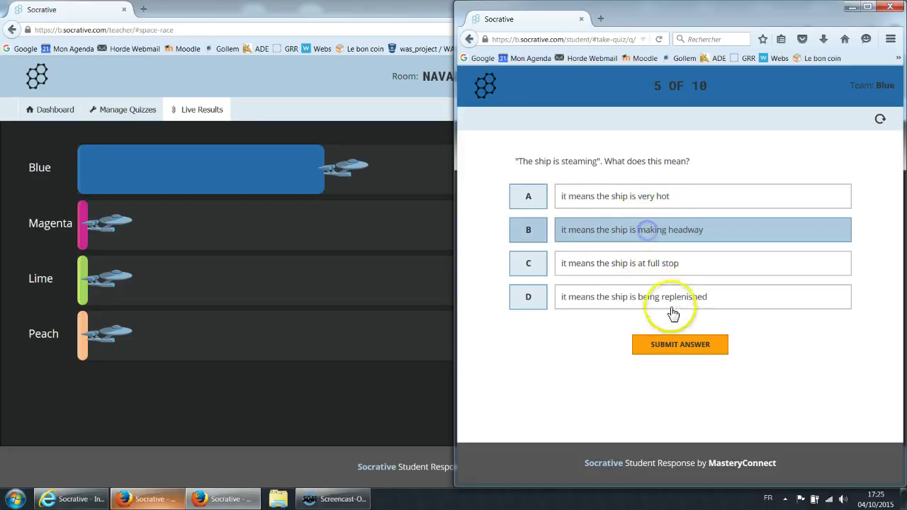
click(672, 348)
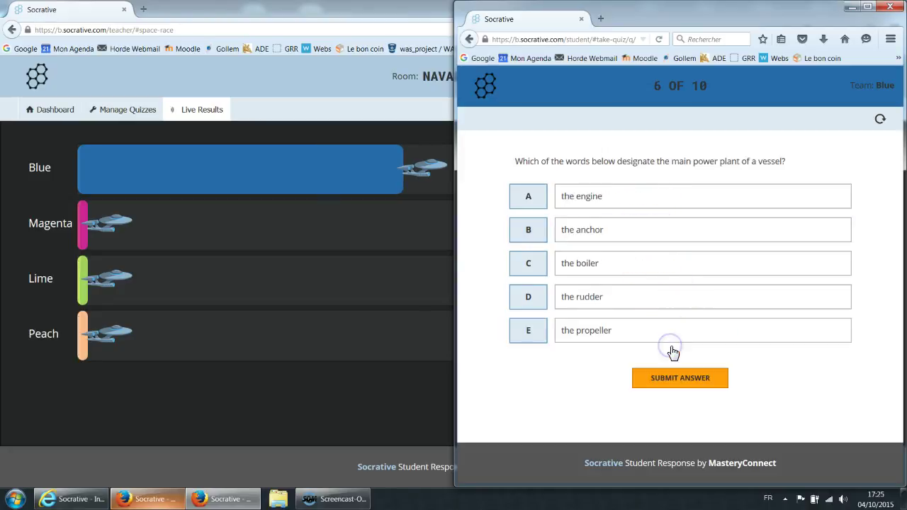
click(584, 300)
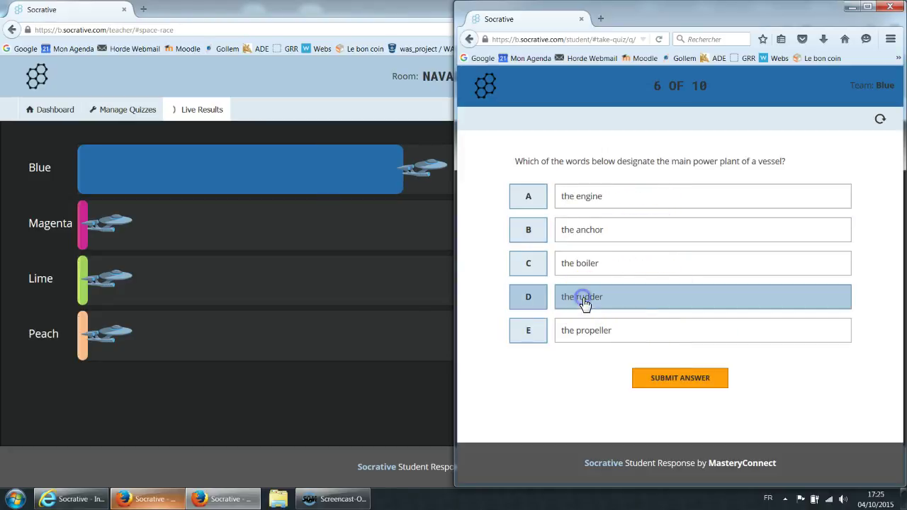
click(670, 381)
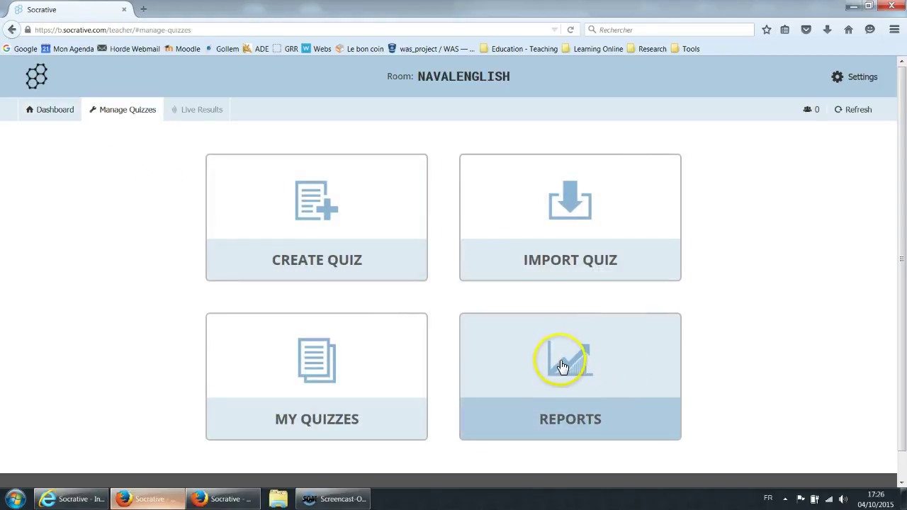
Open the teacher's reports and view the results chart of the "On board a vessel" activity dated 4/10/2015 17:24 23
click(562, 365)
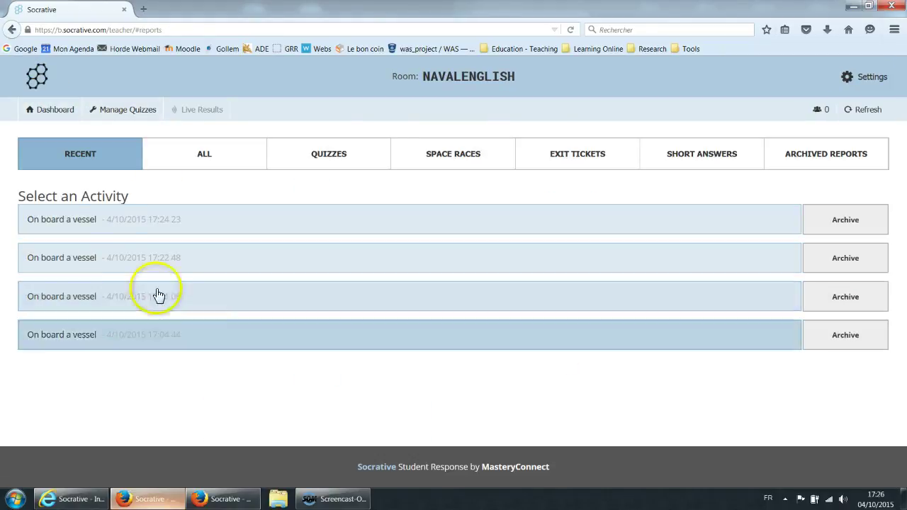
click(86, 224)
click(438, 184)
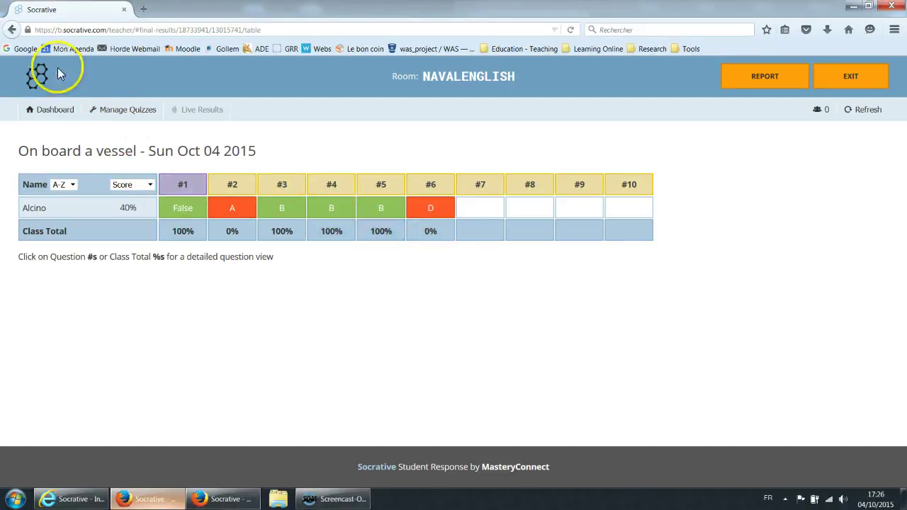
Return to the list of recent reports and open the Get Reports options for the 17:24 23 "On board a vessel" activity
click(11, 30)
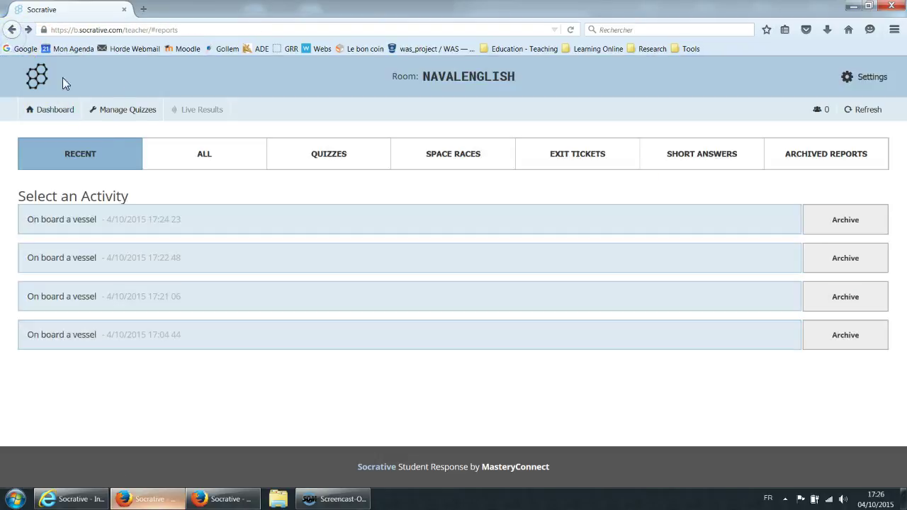
click(11, 30)
click(509, 389)
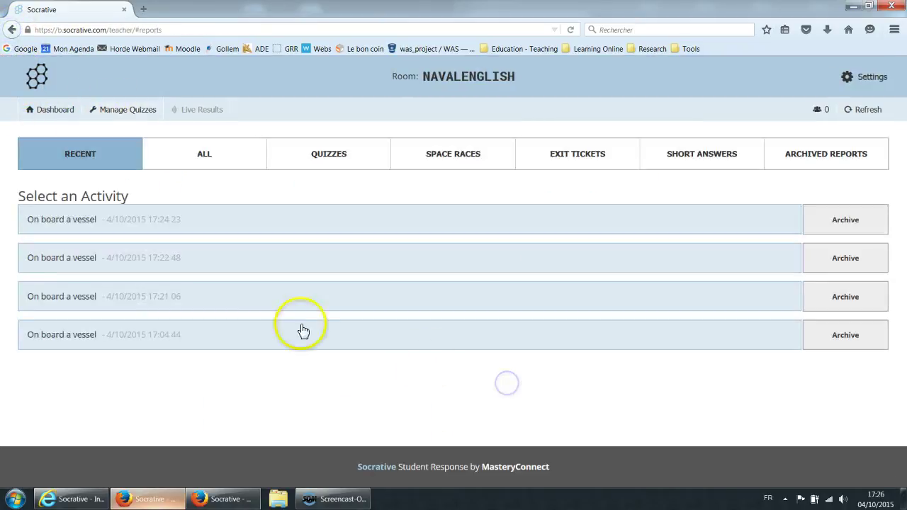
click(105, 220)
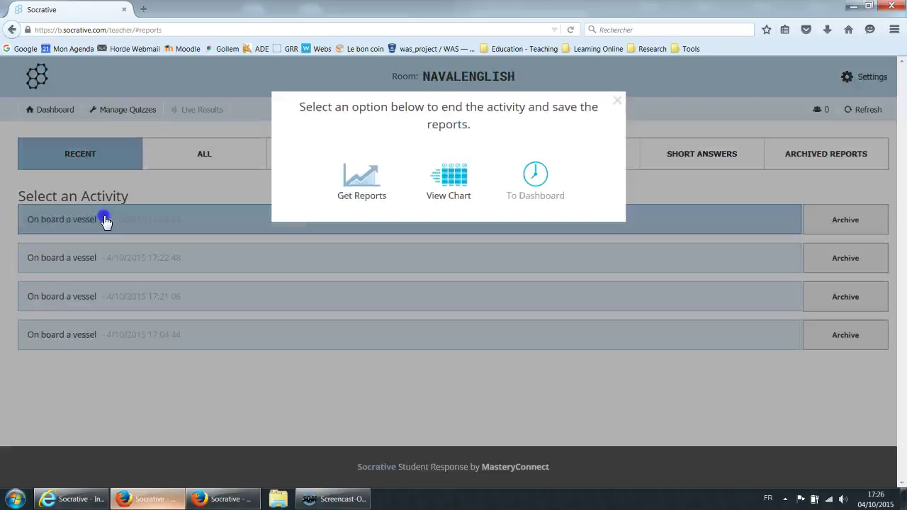
click(369, 190)
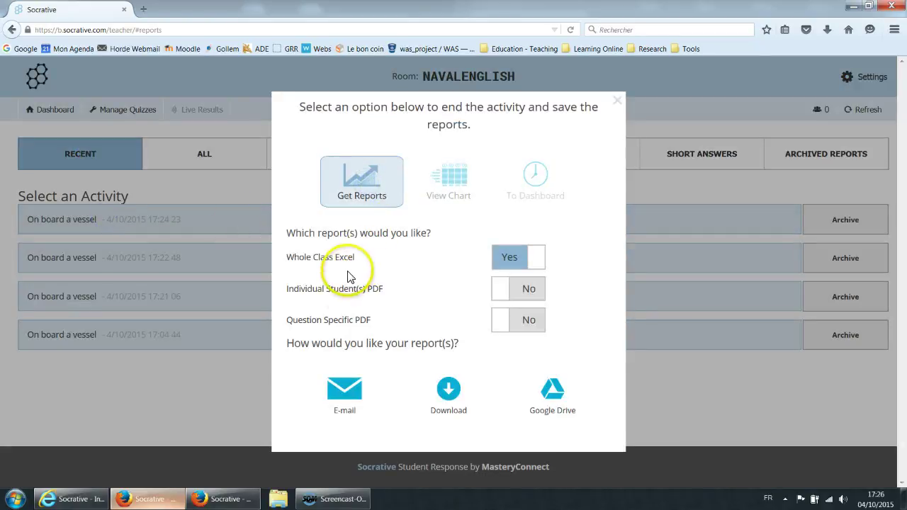